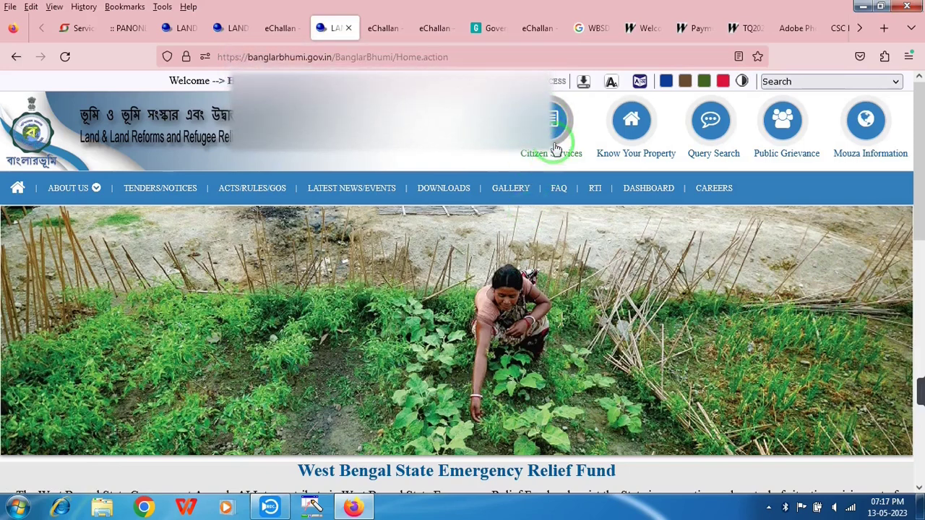
Open the ROR Request form from Citizen Services > Service Delivery
left_click(555, 144)
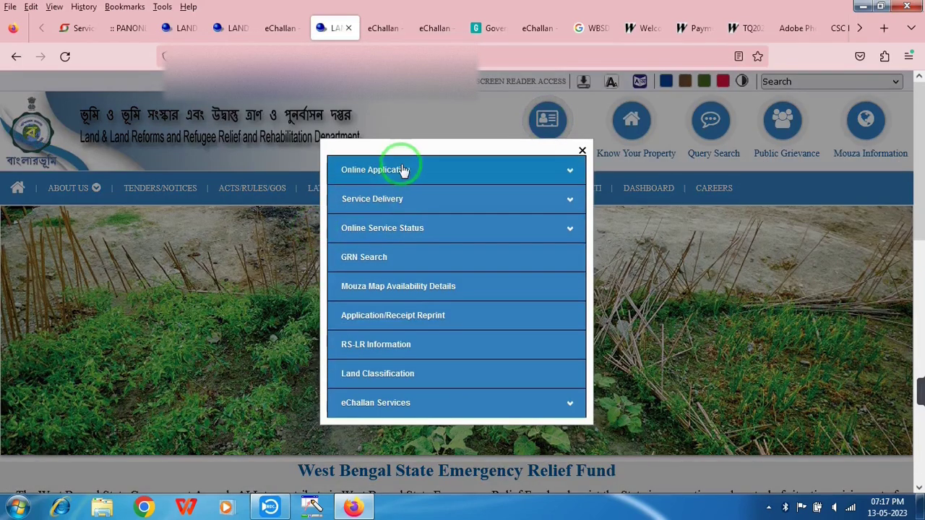
left_click(361, 205)
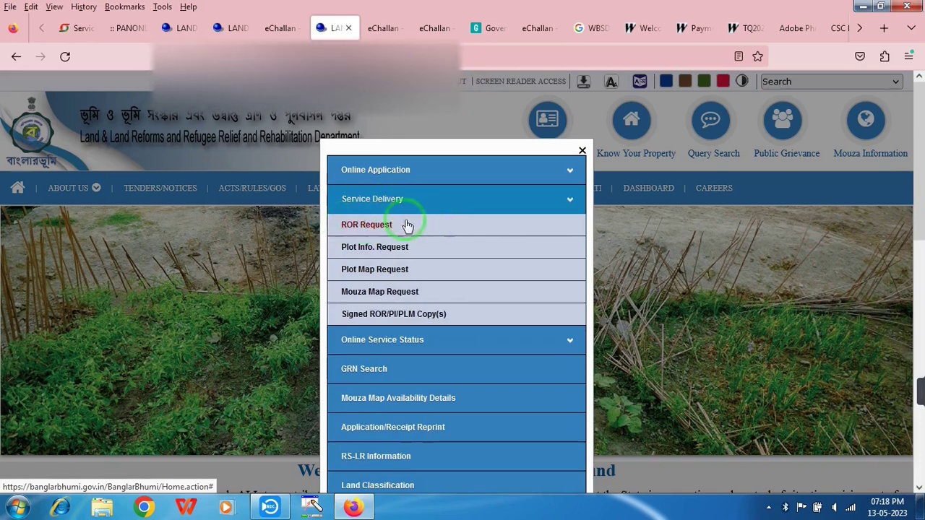
left_click(383, 224)
left_click(646, 329)
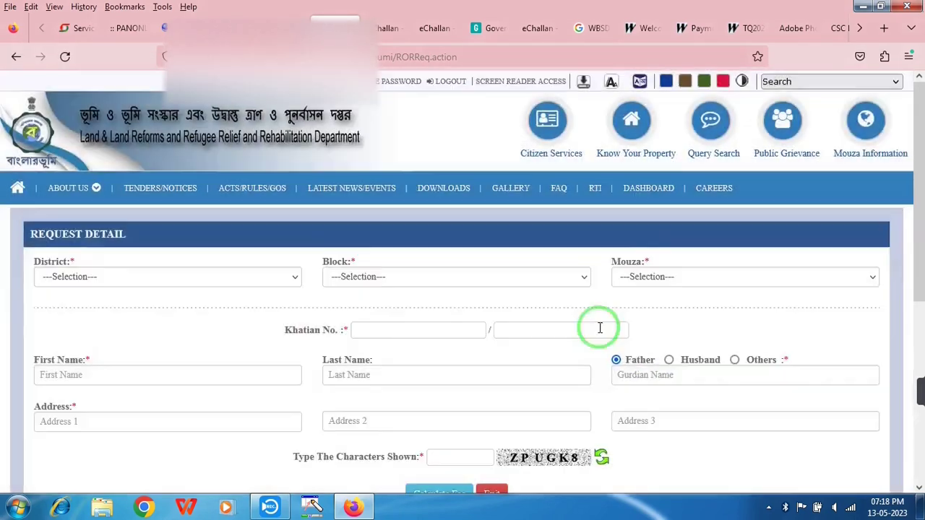
Dismiss the disclaimer and select district BANKURA, block ONDA and mouza layadadumuria
double_click(93, 288)
left_click(71, 282)
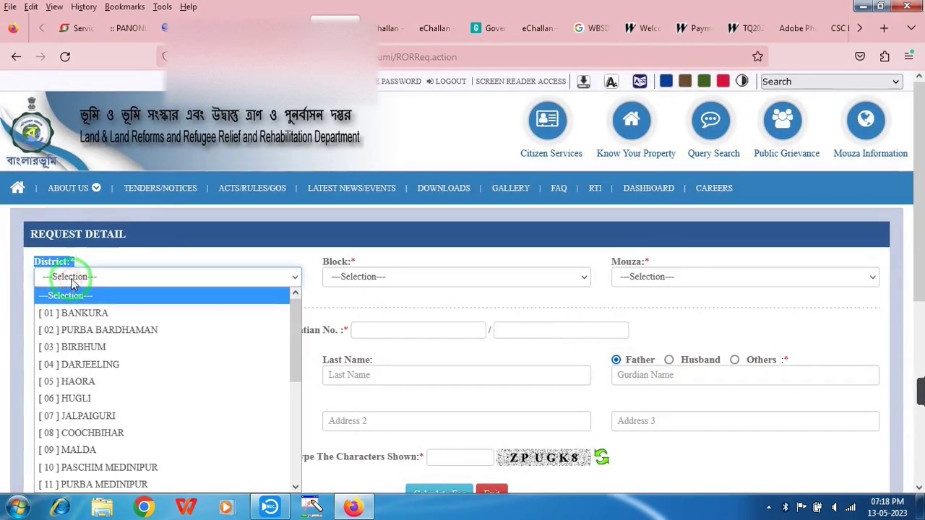
left_click(94, 317)
left_click(221, 265)
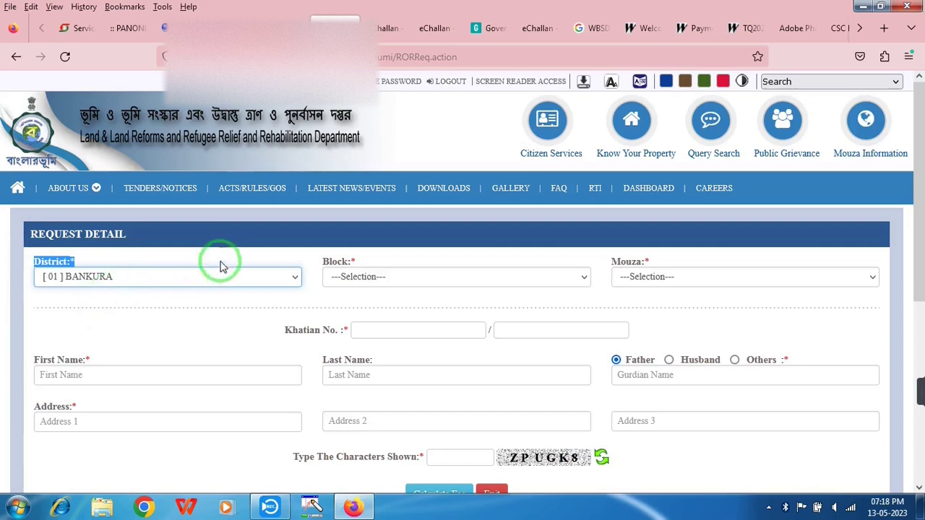
double_click(339, 265)
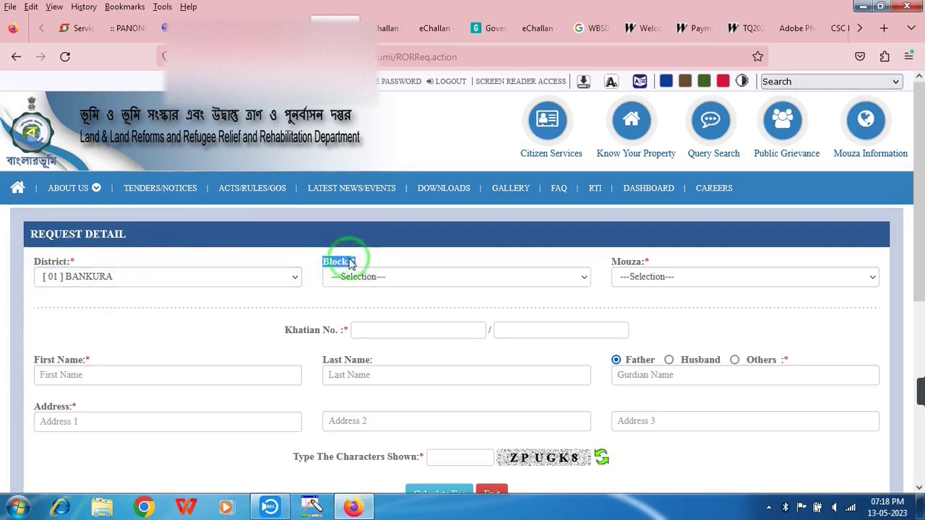
left_click(367, 277)
left_click(367, 426)
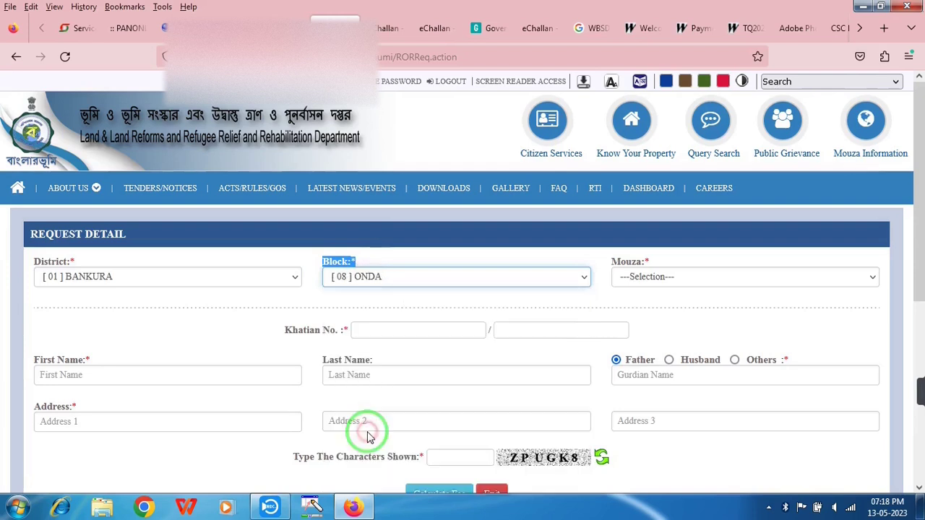
left_click(630, 277)
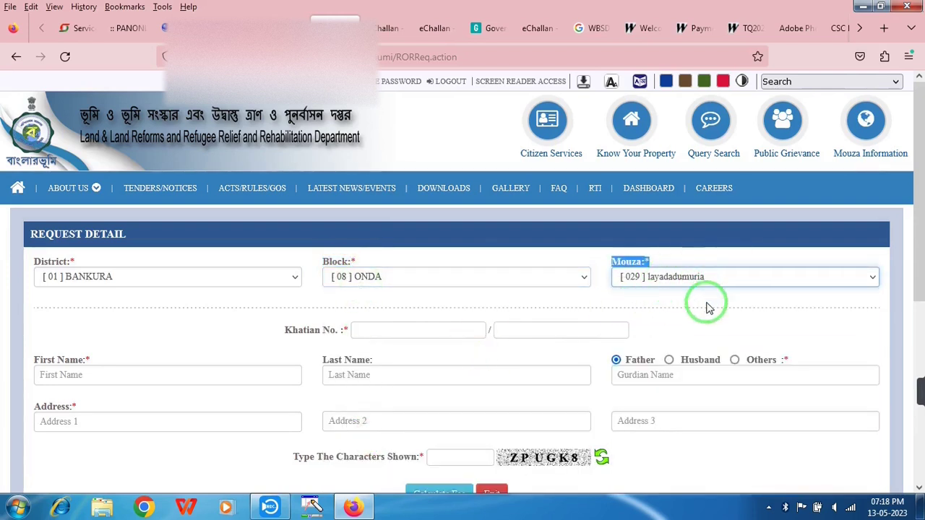
left_click(707, 306)
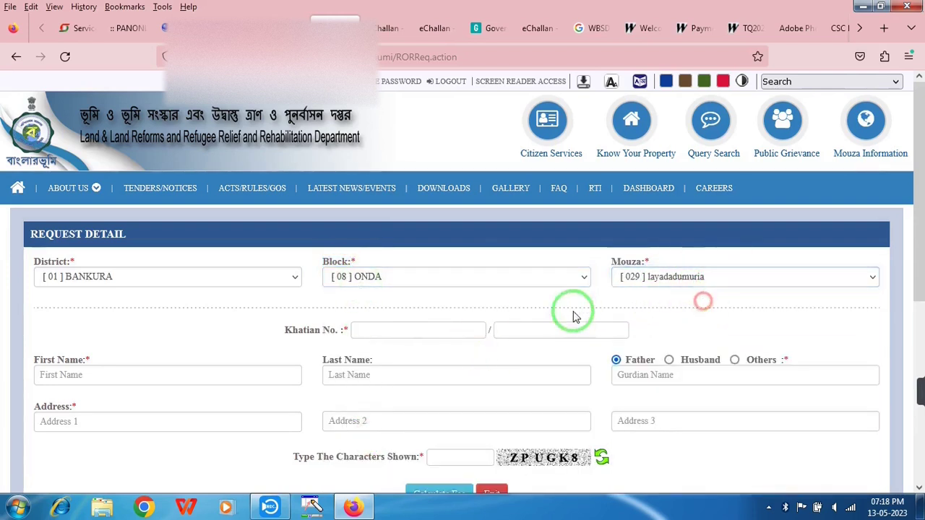
Enter khatian number 1088
left_click_drag(313, 336, 371, 332)
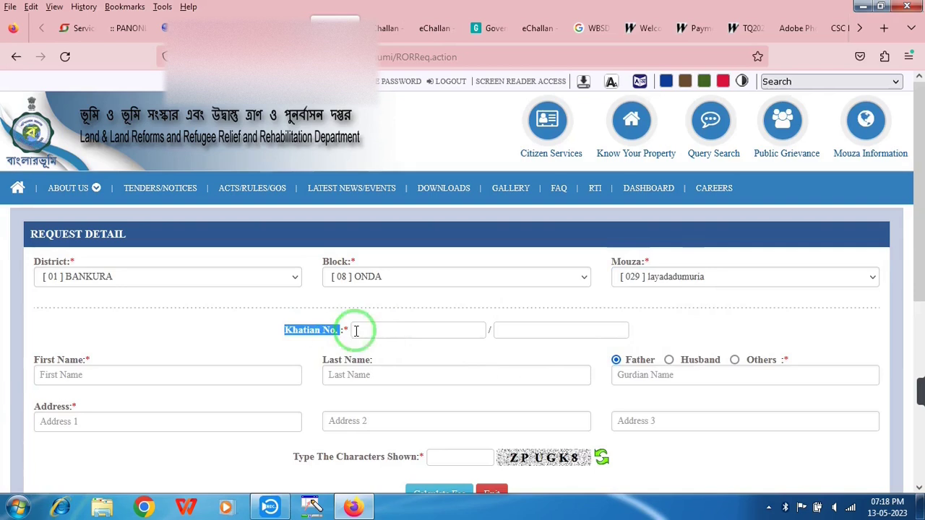
left_click(389, 330)
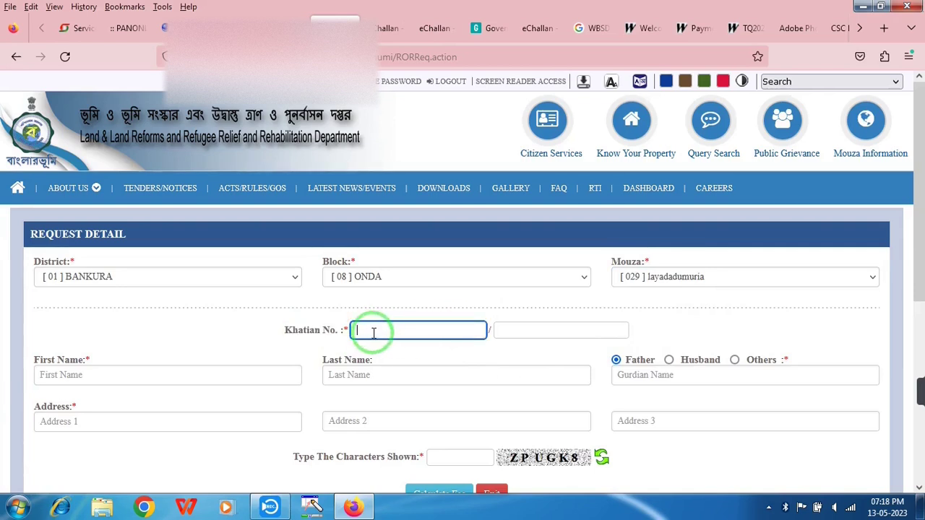
left_click(374, 332)
type("1088")
Fill in the applicant's name, guardian's name, address and the captcha characters
left_click_drag(62, 357, 111, 365)
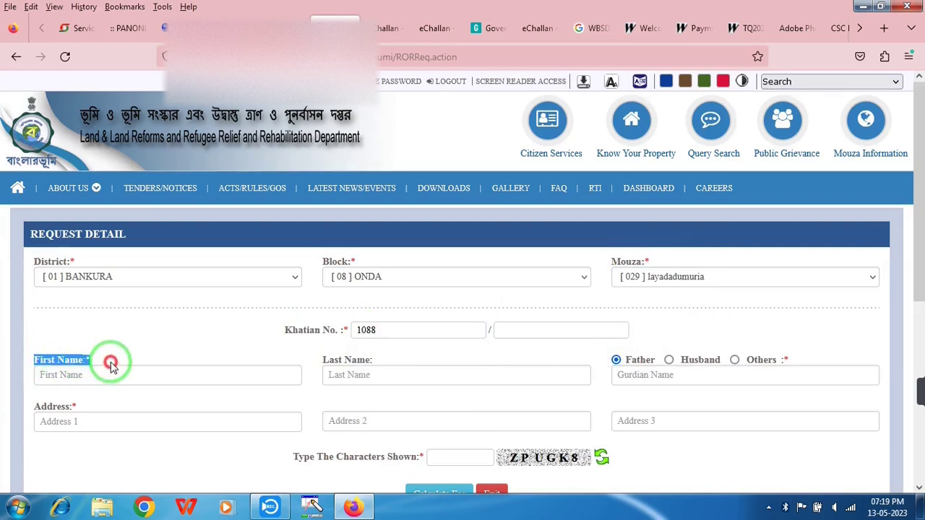
left_click(66, 374)
left_click(378, 370)
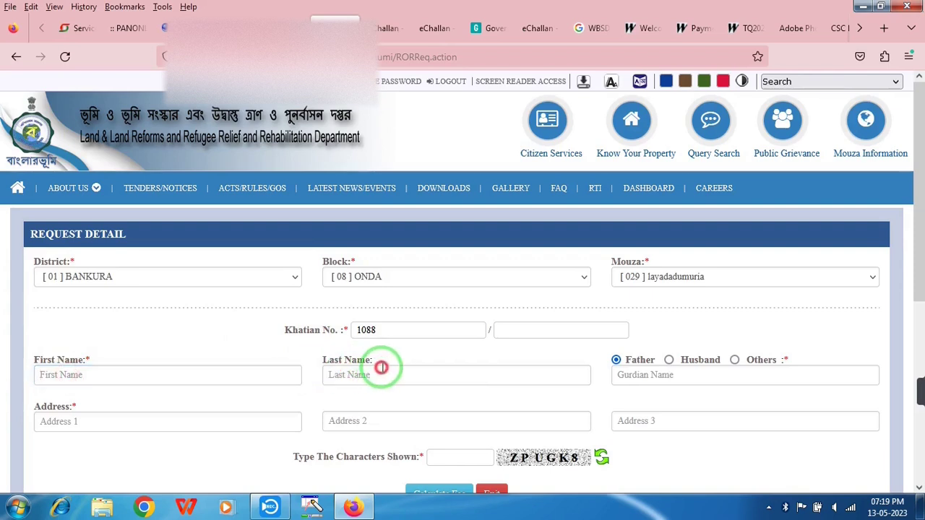
left_click_drag(325, 365, 773, 361)
left_click(646, 377)
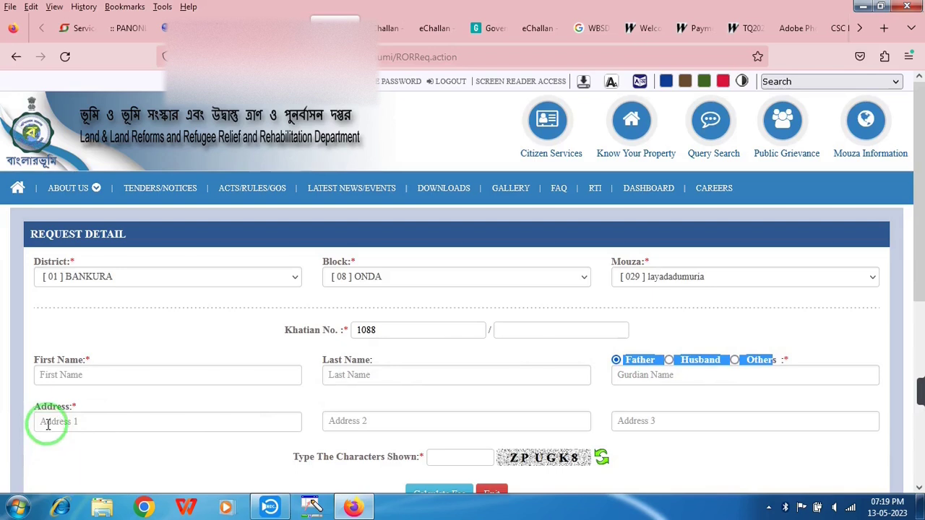
left_click_drag(40, 412, 134, 414)
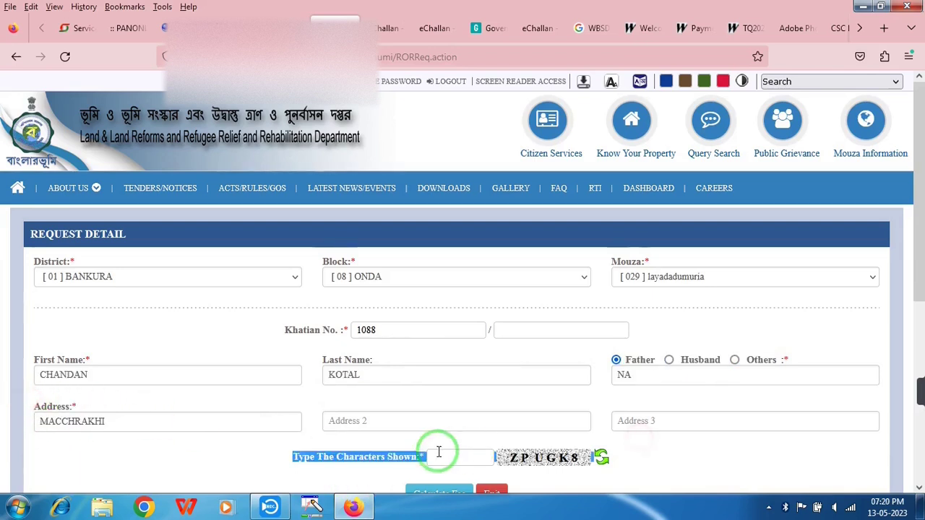
left_click(439, 453)
type("ZPUGK8")
scroll(426, 420, "down", 2)
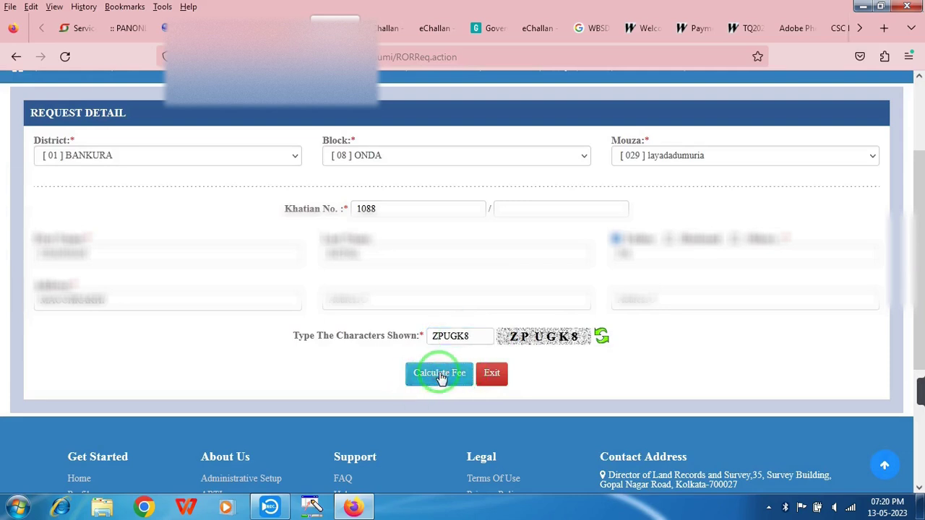
Calculate the request fee, showing 20 for one page
left_click(440, 374)
scroll(648, 401, "down", 3)
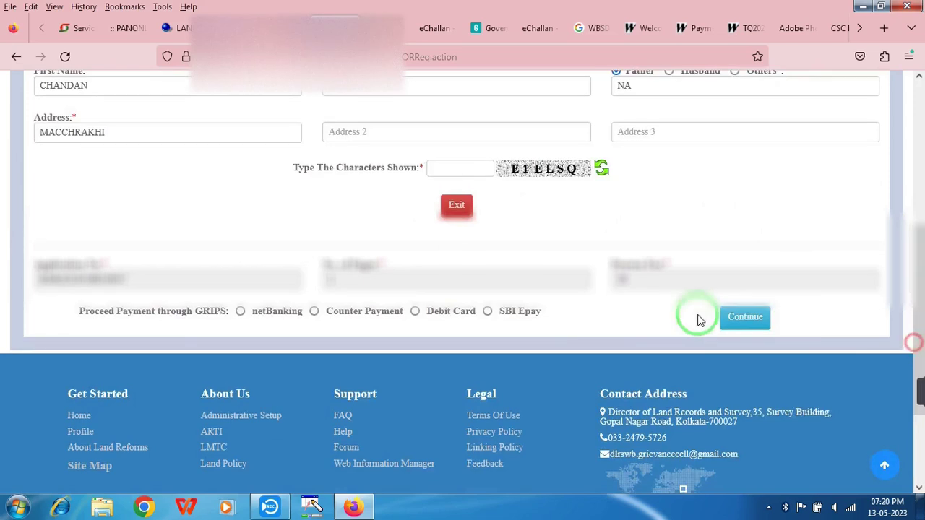
left_click_drag(81, 321, 549, 315)
scroll(593, 316, "down", 2)
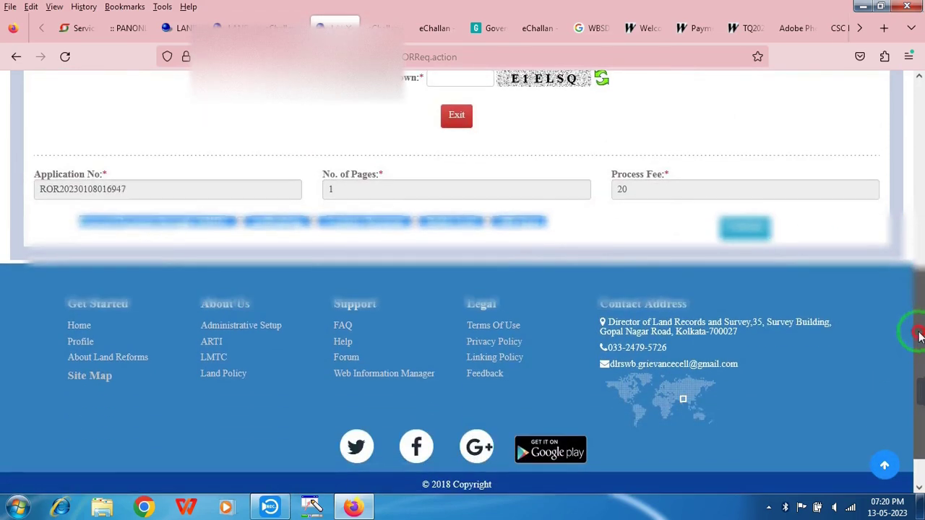
Choose SBI Epay for payment through GRIPS and continue
left_click(539, 217)
left_click(498, 222)
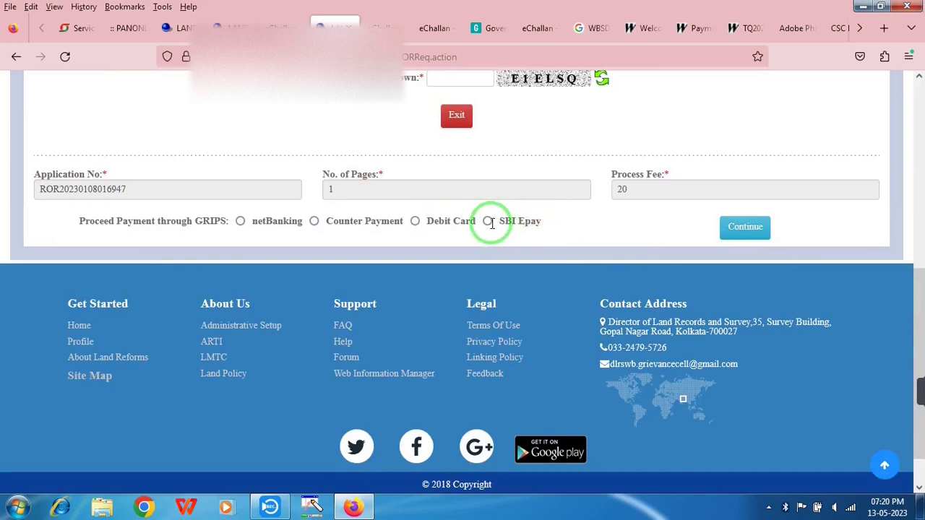
left_click(759, 228)
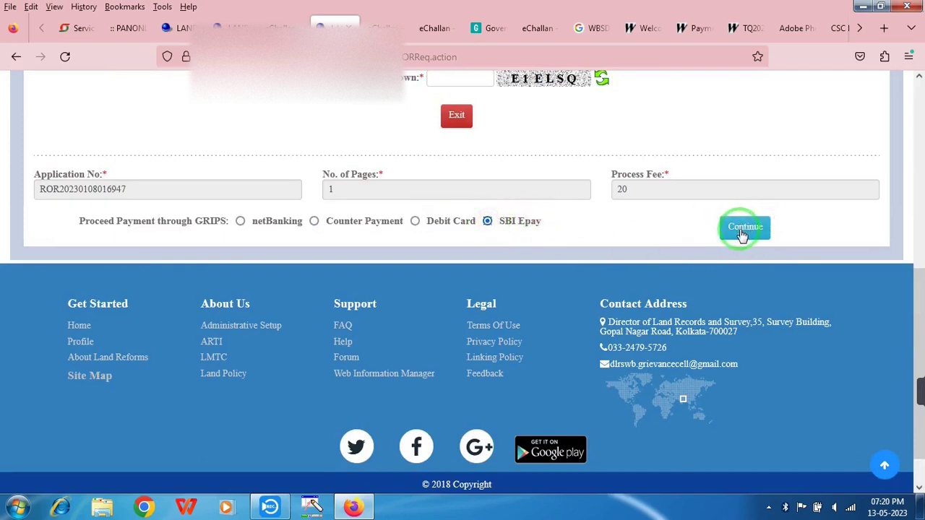
triple_click(539, 217)
left_click(503, 225)
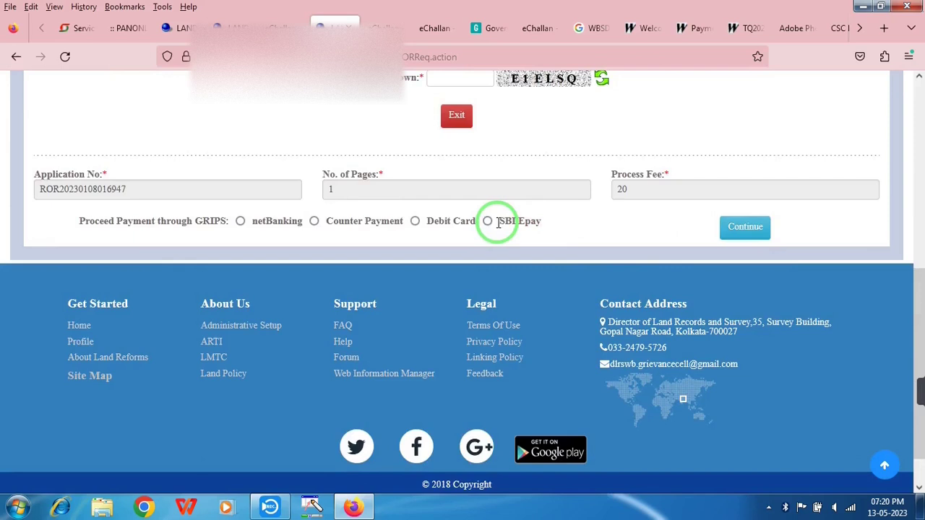
left_click(744, 230)
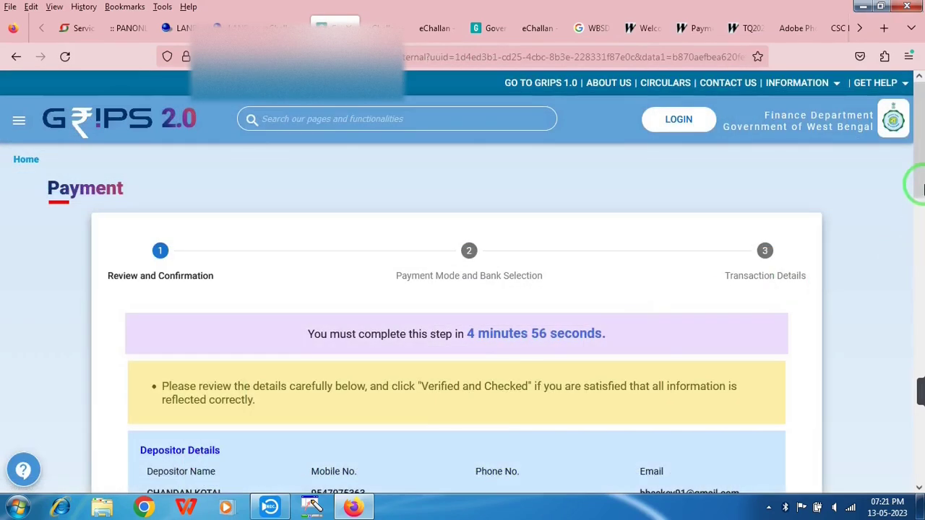
Confirm the payment details, choose SBI Epay via Payment Gateway/Bank, and generate the challan
left_click_drag(920, 180, 923, 405)
left_click(457, 255)
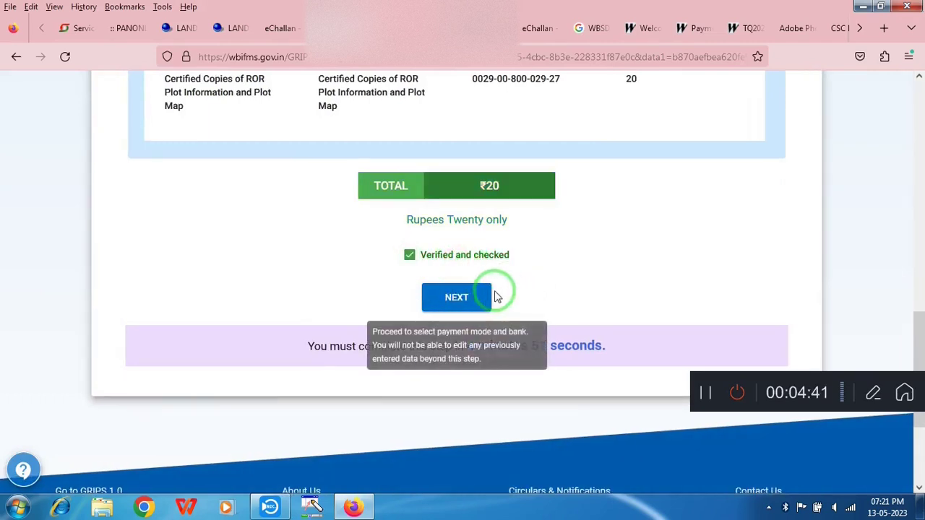
left_click(458, 297)
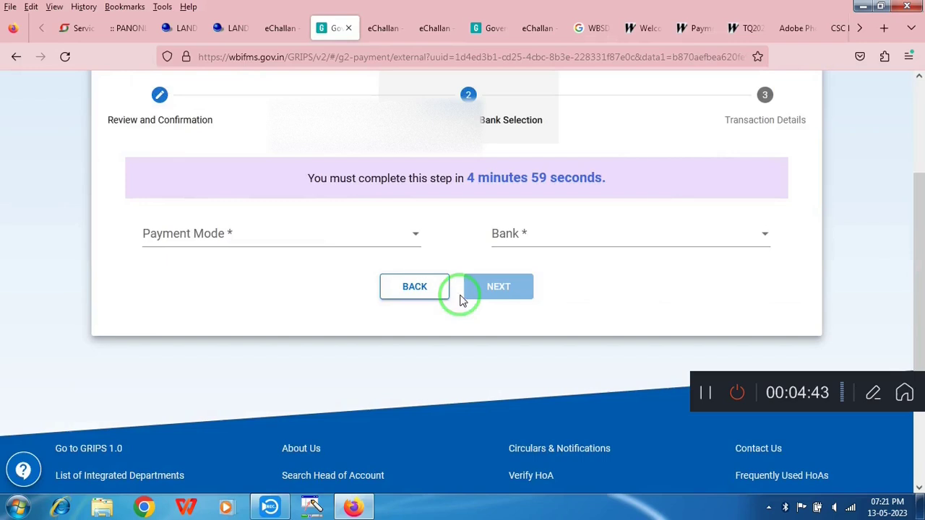
left_click(346, 245)
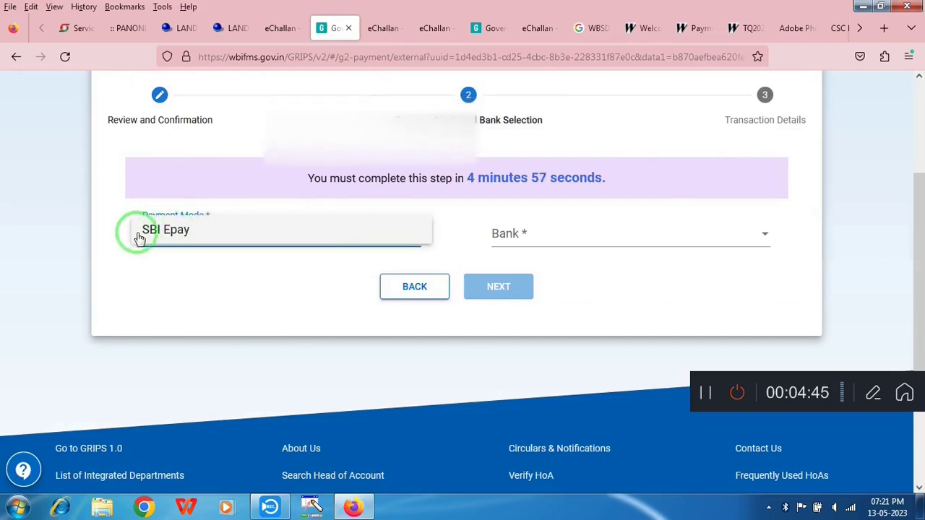
left_click(174, 228)
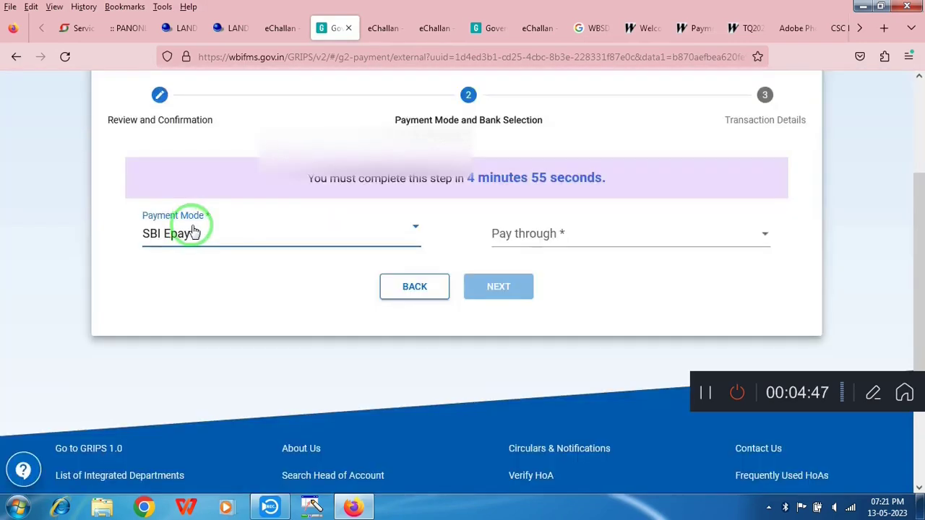
left_click(543, 239)
left_click(547, 244)
left_click(523, 291)
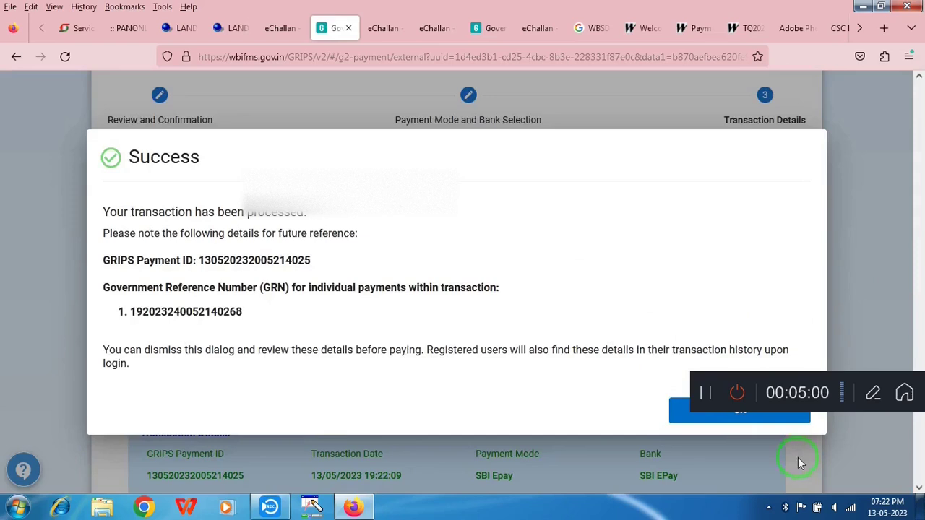
Acknowledge the generated payment ID and GRN, then proceed to SBI ePay to pay ₹20
left_click(688, 417)
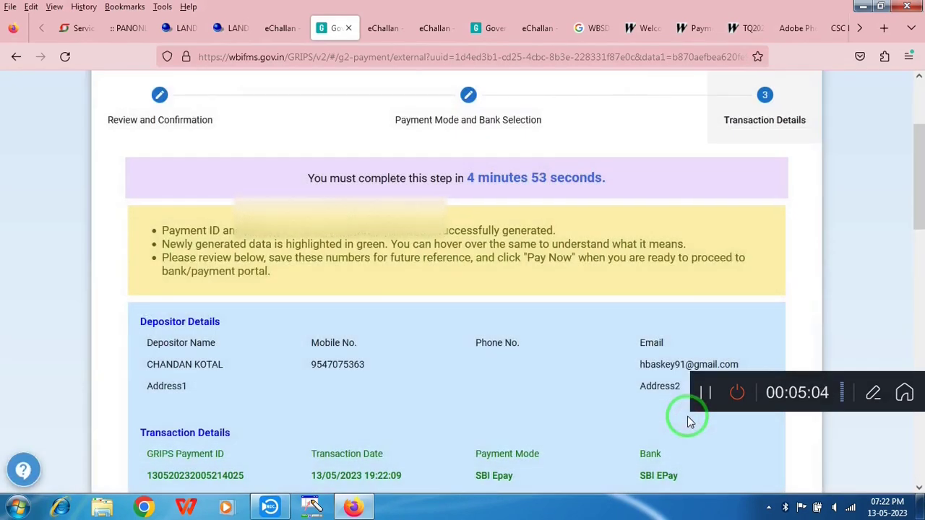
scroll(917, 282, "down", 10)
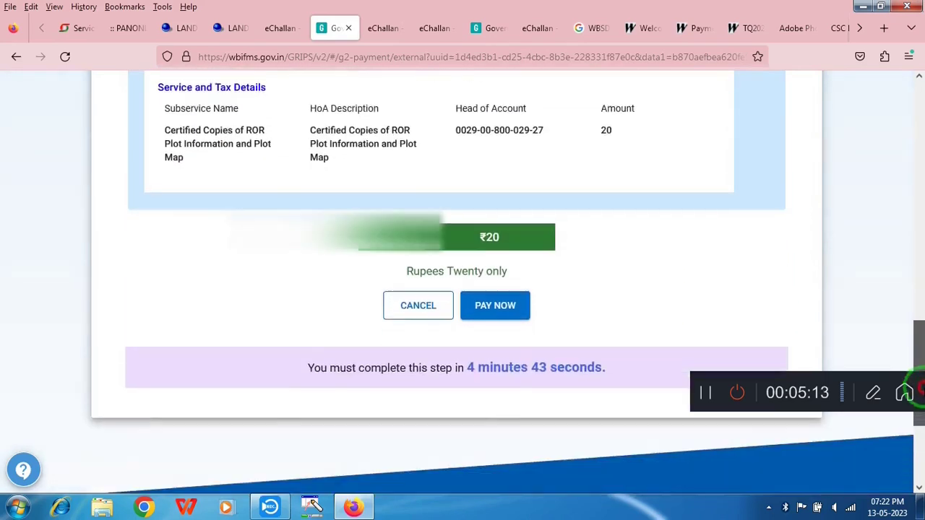
left_click_drag(921, 389, 921, 402)
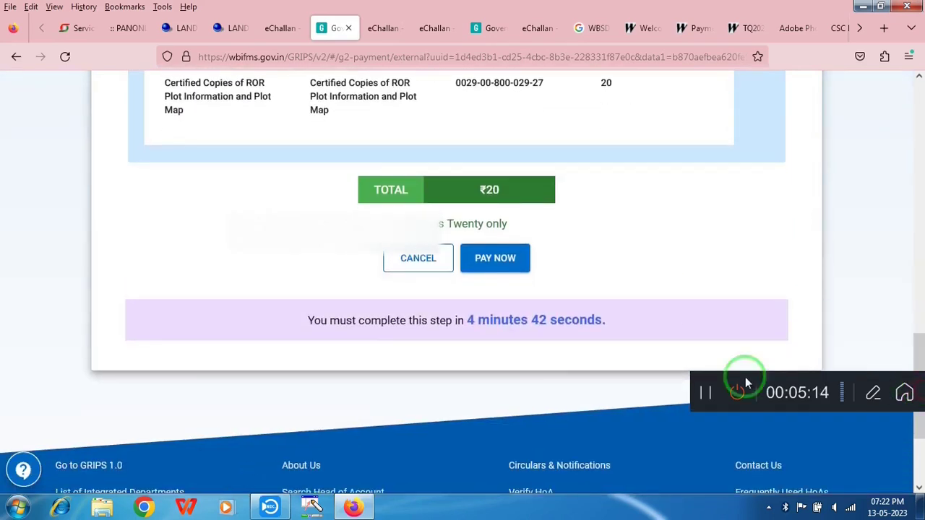
left_click(502, 262)
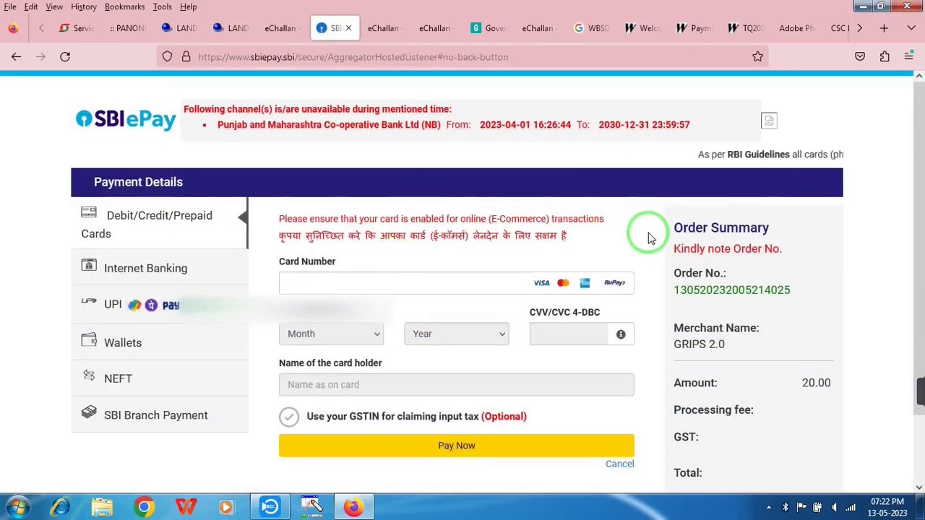
Submit the ₹20 card payment on the SBI ePay page
left_click_drag(921, 191, 806, 223)
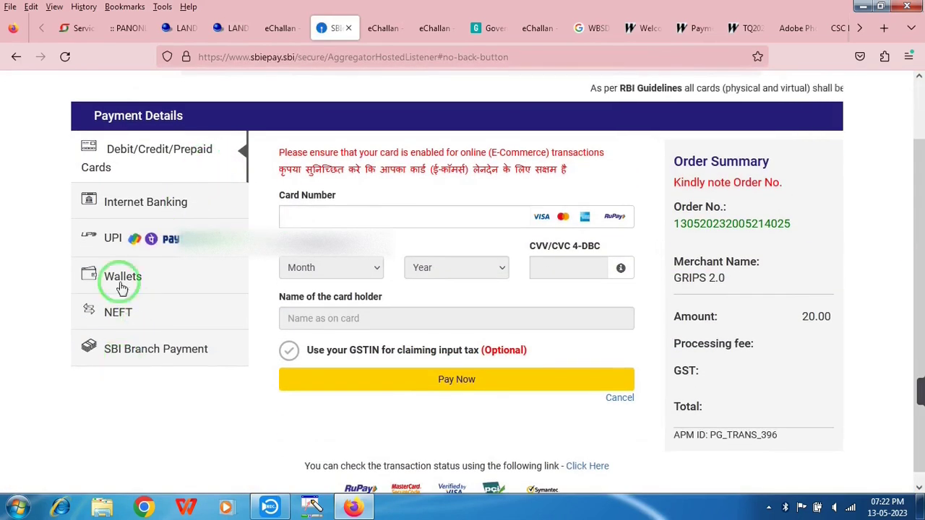
left_click(438, 378)
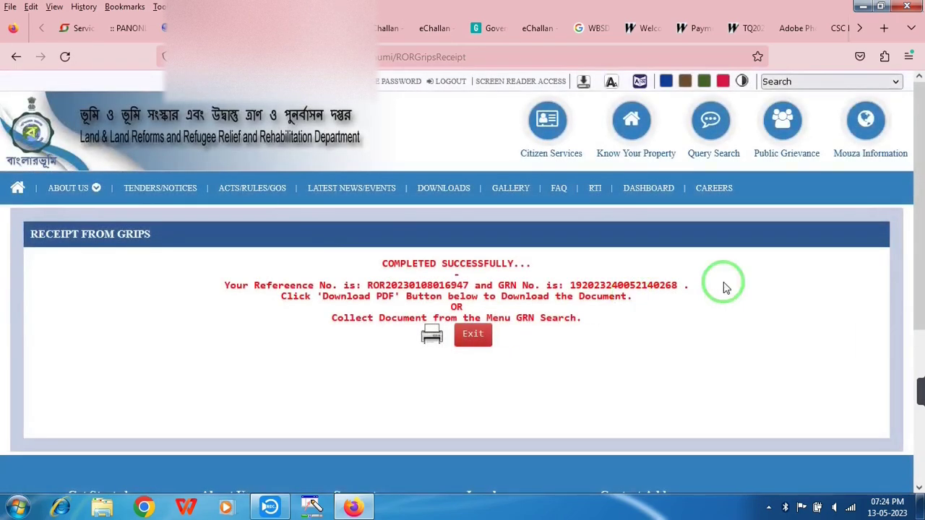
Select the completion message and the reference and GRN number line on the GRIPS receipt
left_click_drag(376, 266, 542, 267)
left_click_drag(215, 288, 660, 290)
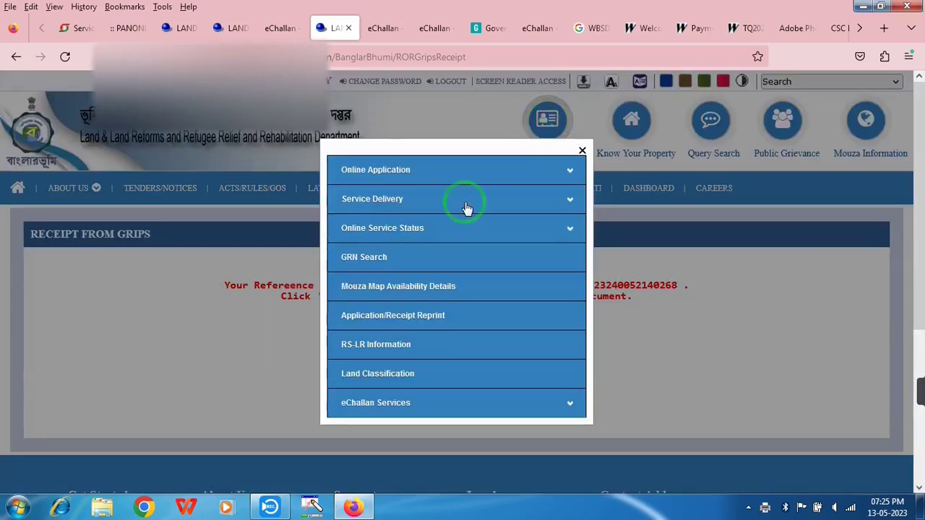
Search GRIPS payment details by entering the GRN number on the GRN Search page
left_click(356, 266)
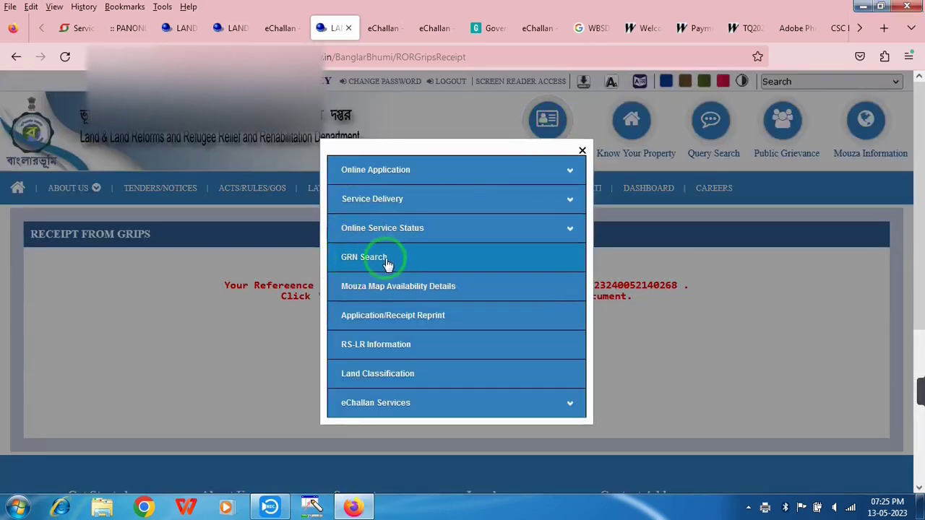
left_click(378, 260)
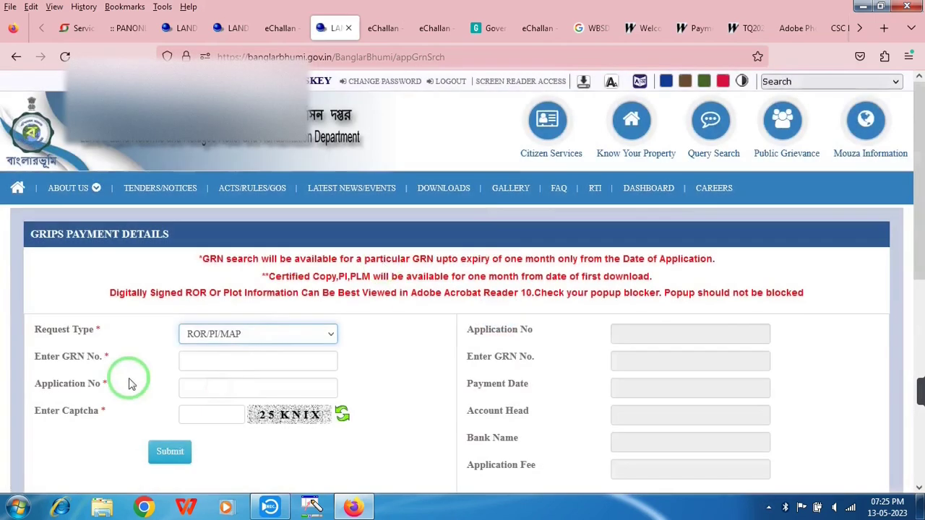
left_click(232, 365)
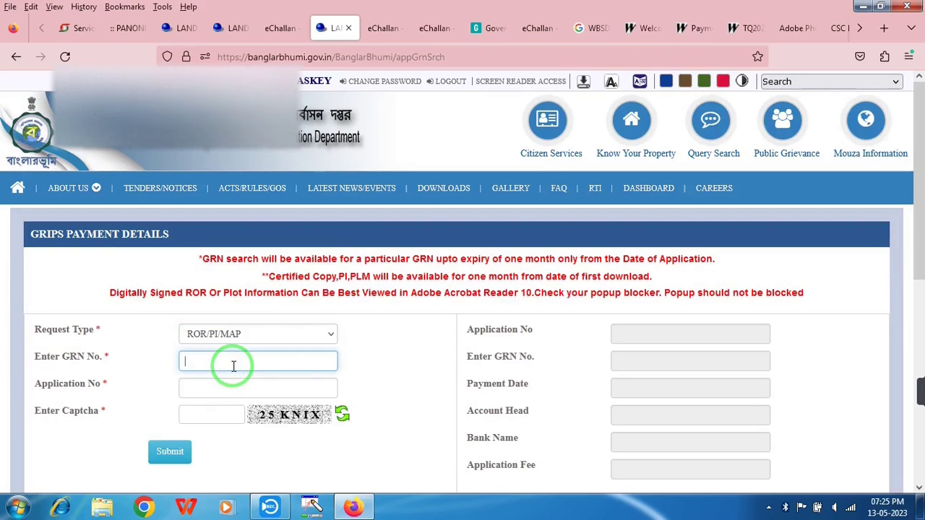
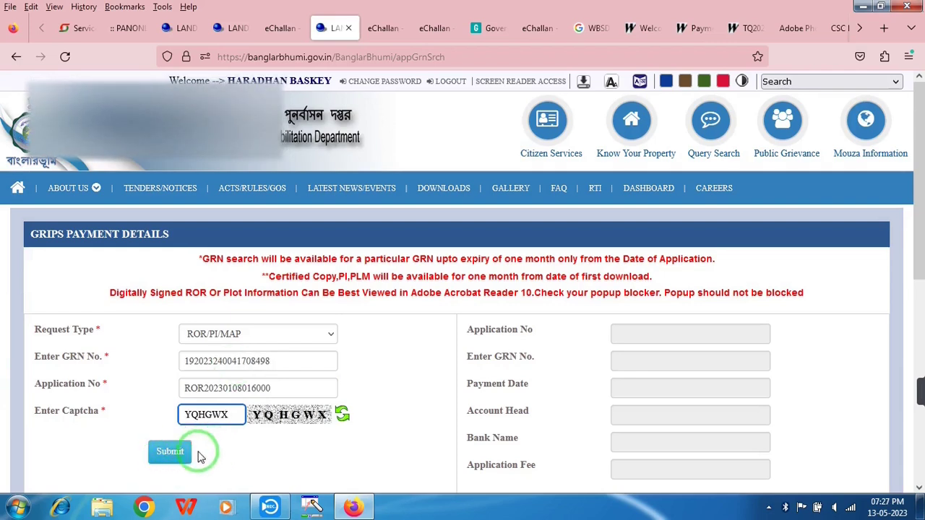
left_click(172, 453)
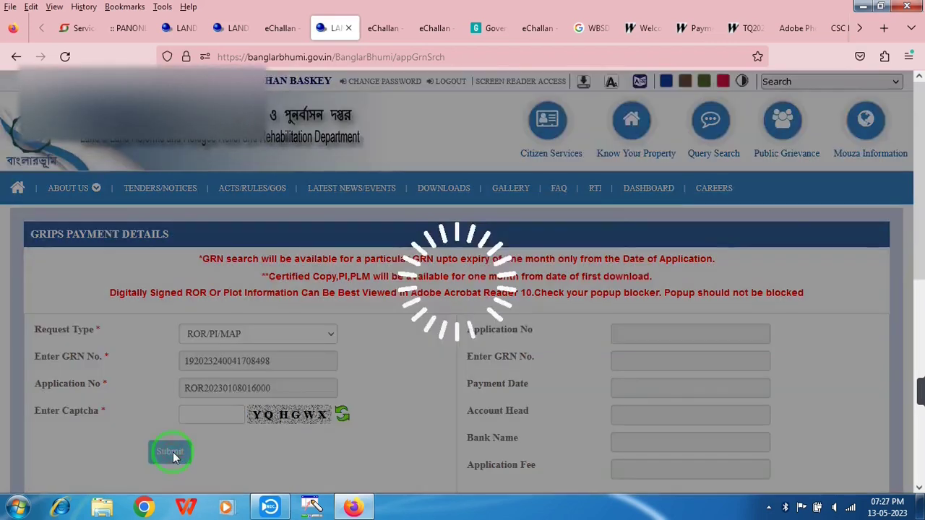
left_click(173, 452)
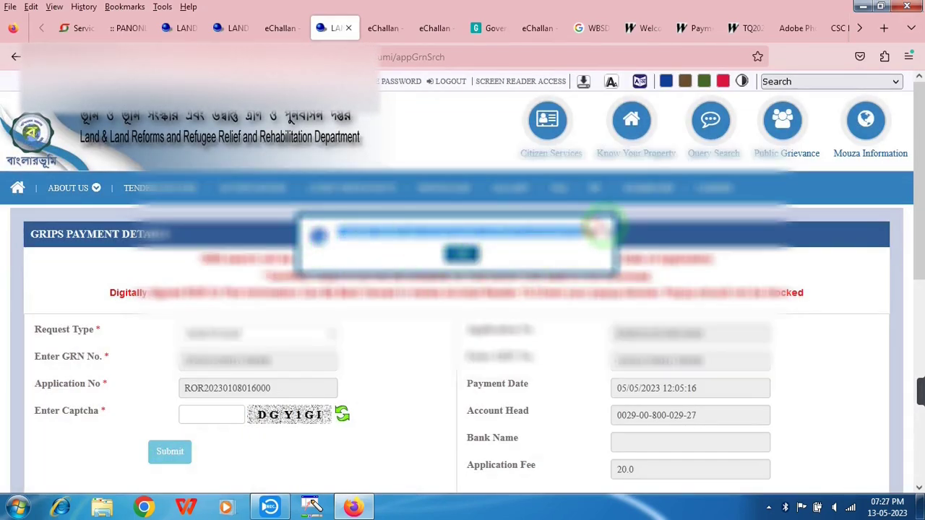
Continue to generate the signed certified copy and download the khatian PDF
left_click(457, 250)
left_click(917, 281)
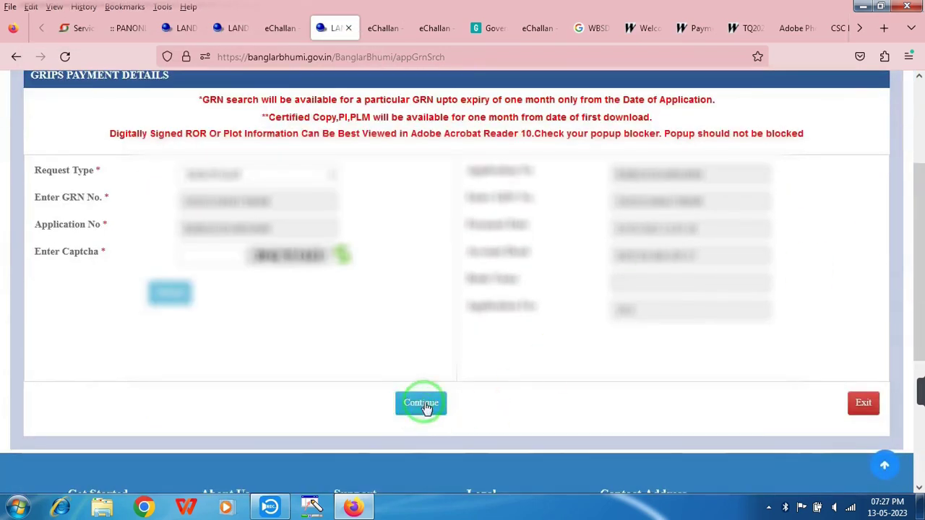
left_click(429, 403)
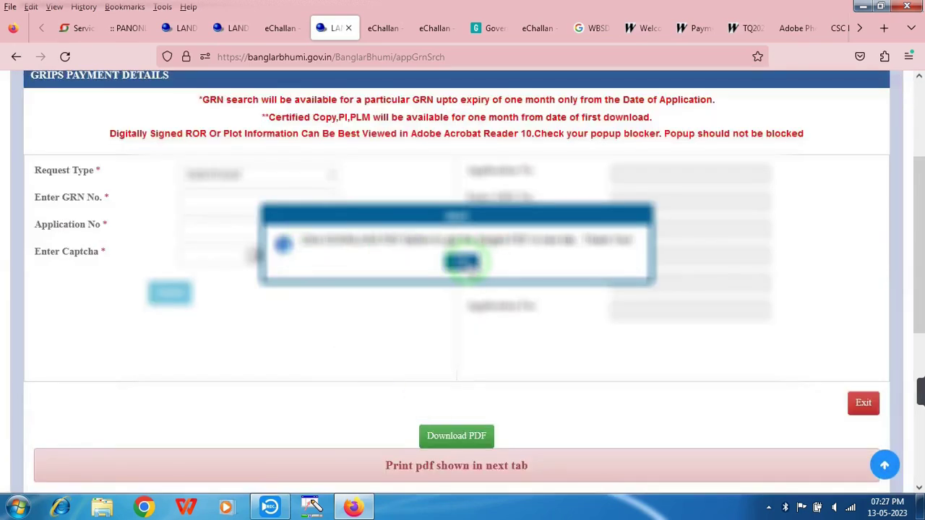
left_click(463, 262)
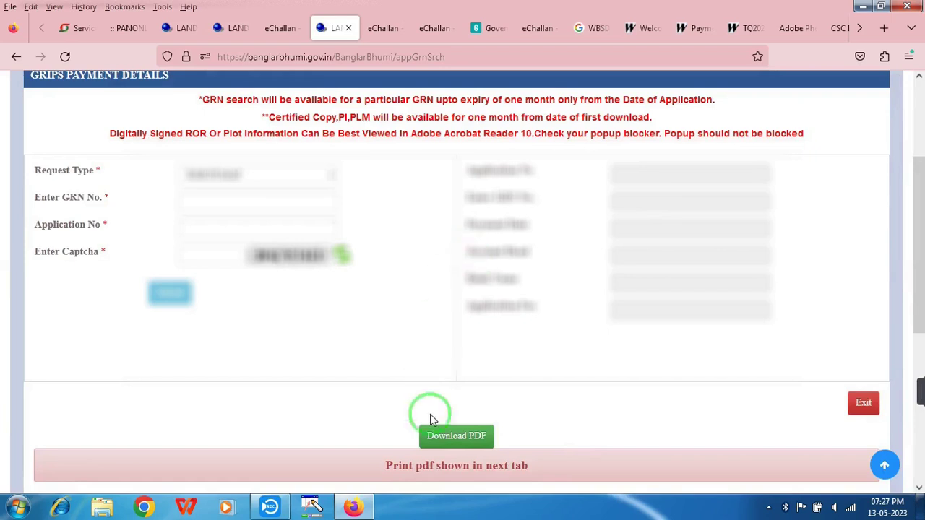
left_click(480, 438)
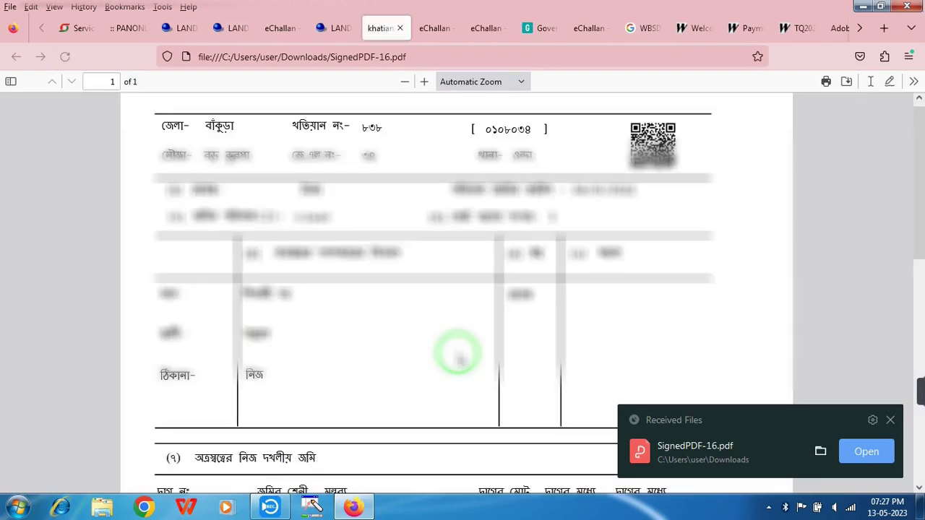
Scroll through SignedPDF-16.pdf in Firefox to review the one-page Bankura khatian
mouse_move(915, 190)
left_mouse_down()
mouse_move(921, 300)
mouse_move(922, 177)
left_mouse_up()
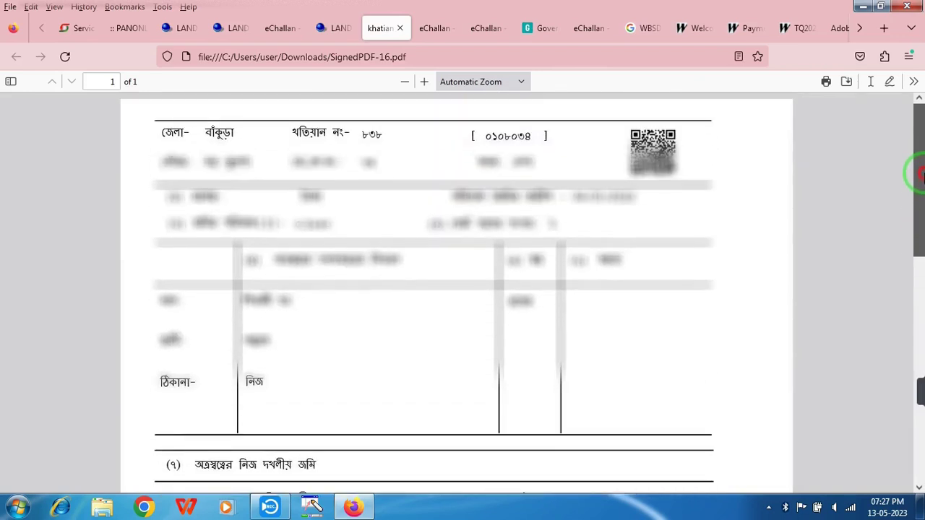
left_click(922, 175)
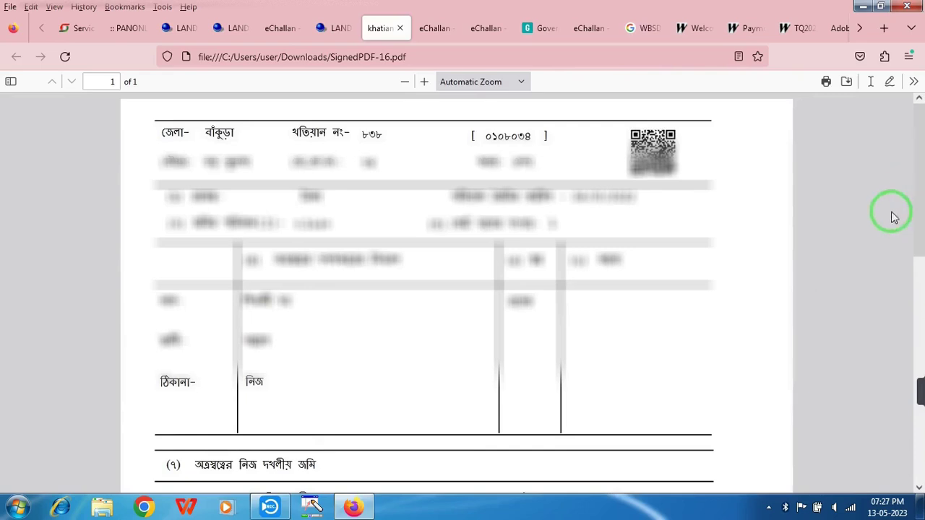